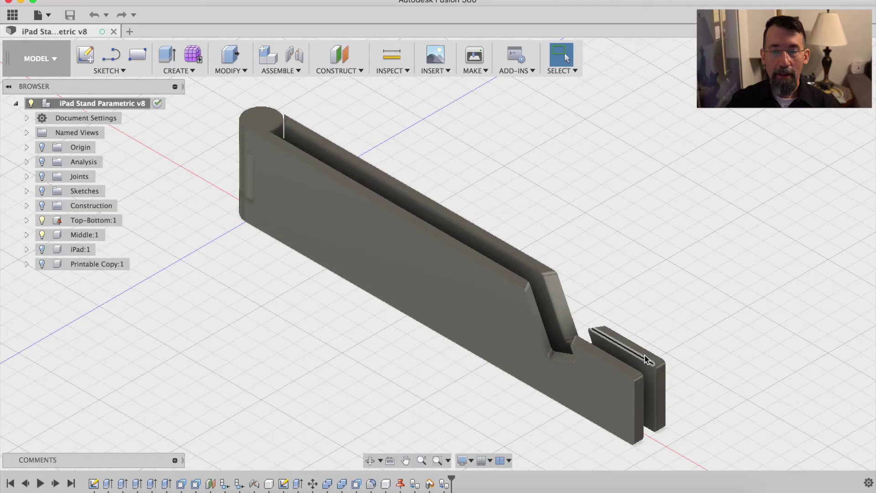
- Examine the hinge pin, the gap around it and the stand's walls in the section view of the closed stand
{"action": "left_click_drag", "start_coordinate": [644, 358], "coordinate": [625, 317]}
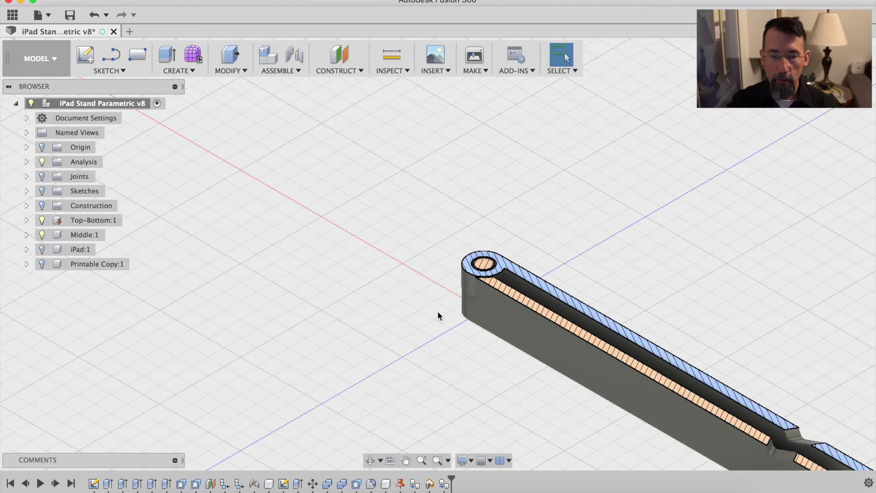
{"action": "middle_click_drag", "start_coordinate": [473, 284], "coordinate": [401, 275]}
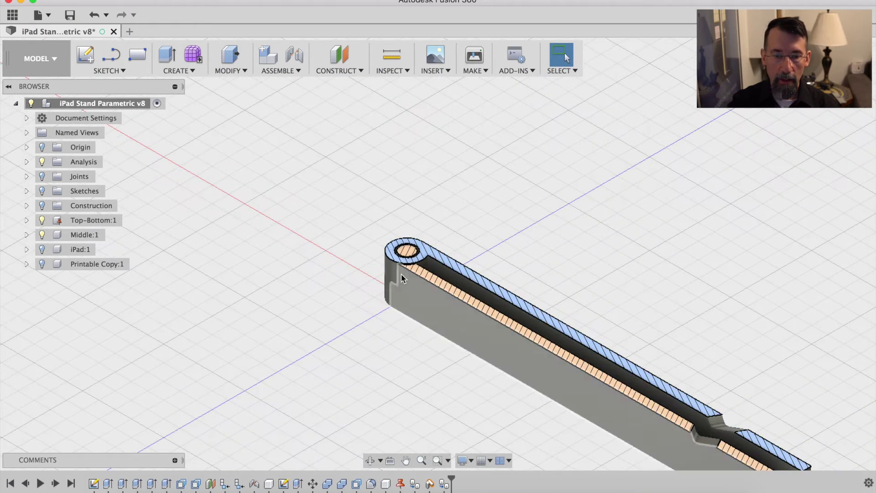
{"action": "scroll", "coordinate": [401, 275], "scroll_direction": "up", "scroll_amount": 10}
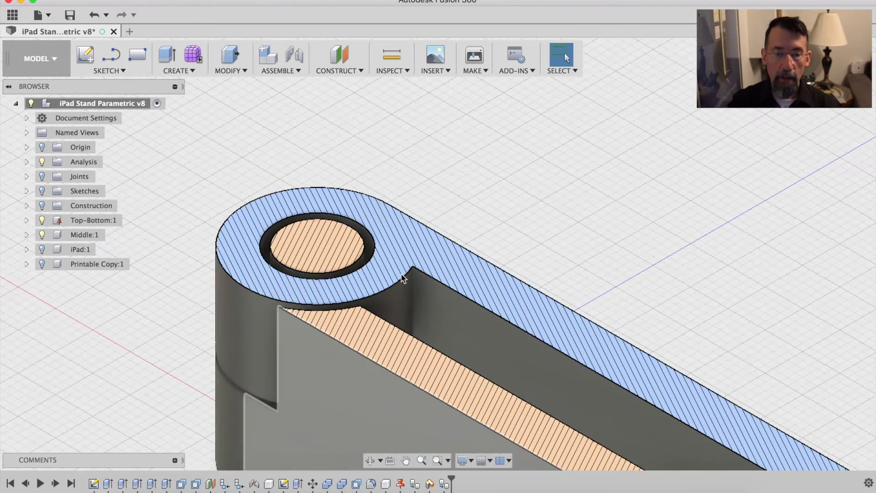
{"action": "scroll", "coordinate": [401, 277], "scroll_direction": "up", "scroll_amount": 1}
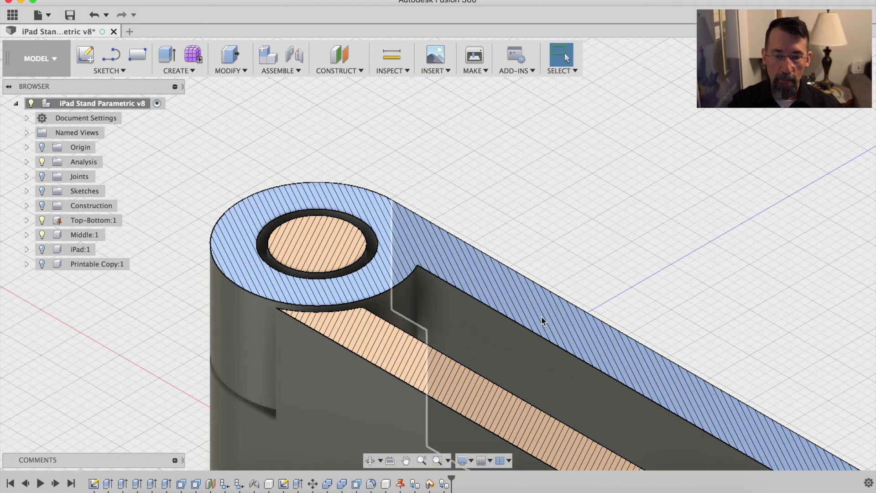
{"action": "mouse_move", "coordinate": [615, 347]}
{"action": "middle_mouse_down", "text": "shift"}
{"action": "mouse_move", "coordinate": [640, 325]}
{"action": "mouse_move", "coordinate": [669, 260]}
{"action": "mouse_move", "coordinate": [659, 139]}
{"action": "mouse_move", "coordinate": [656, 211]}
{"action": "mouse_move", "coordinate": [614, 278]}
{"action": "mouse_move", "coordinate": [651, 120]}
{"action": "mouse_move", "coordinate": [637, 355]}
{"action": "mouse_move", "coordinate": [655, 290]}
{"action": "mouse_move", "coordinate": [650, 183]}
{"action": "mouse_move", "coordinate": [647, 285]}
{"action": "mouse_move", "coordinate": [611, 351]}
{"action": "mouse_move", "coordinate": [613, 365]}
{"action": "middle_mouse_up", "text": "shift"}
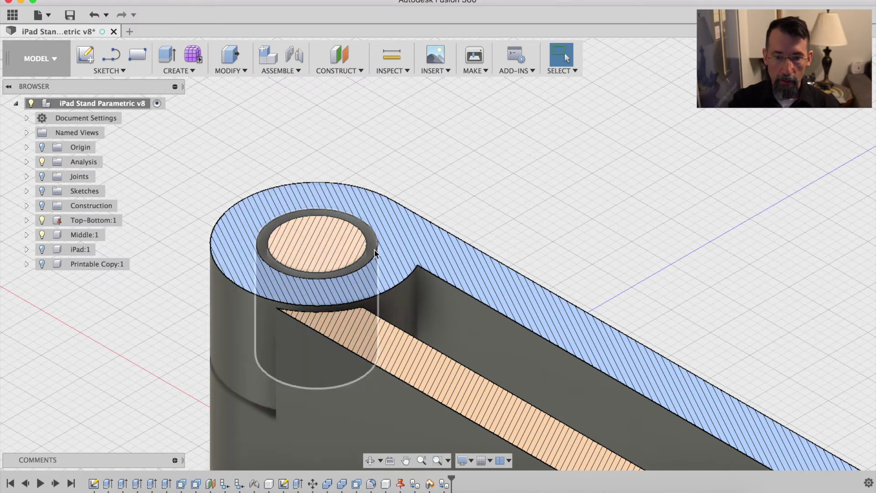
{"action": "scroll", "coordinate": [516, 229], "scroll_direction": "down", "scroll_amount": 3}
{"action": "scroll", "coordinate": [516, 228], "scroll_direction": "down", "scroll_amount": 2}
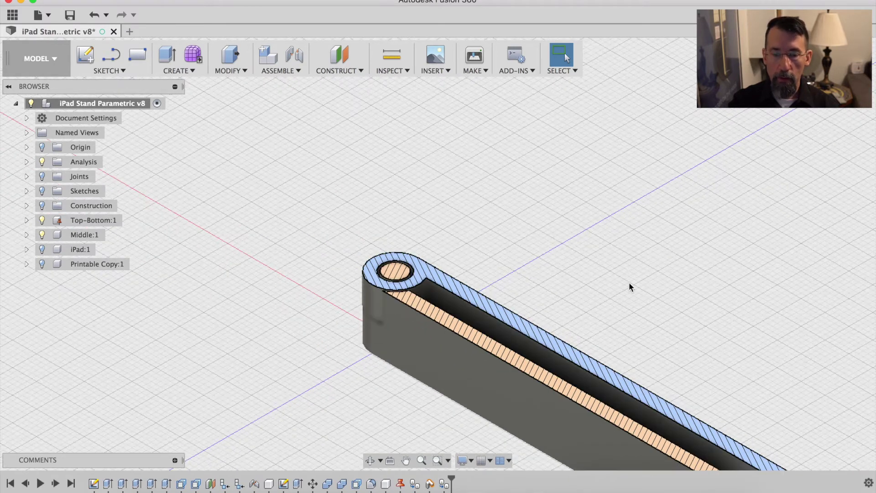
{"action": "scroll", "coordinate": [630, 287], "scroll_direction": "up", "scroll_amount": 3}
{"action": "scroll", "coordinate": [629, 286], "scroll_direction": "down", "scroll_amount": 2}
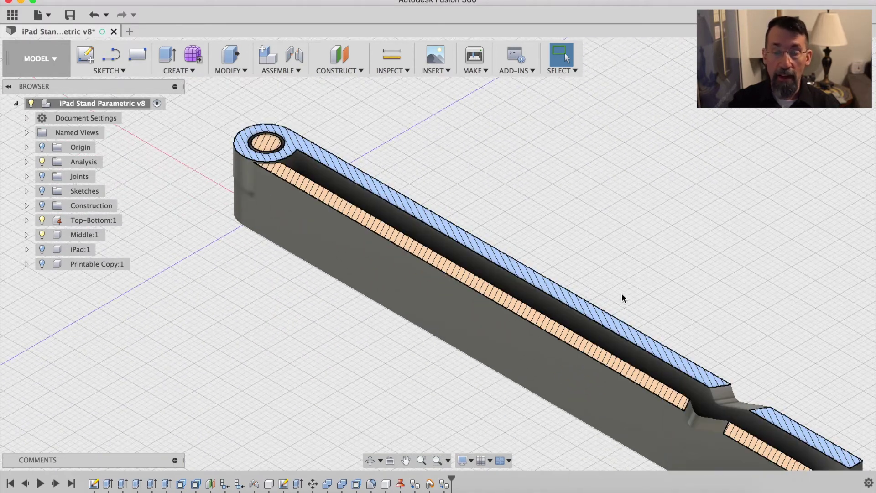
{"action": "scroll", "coordinate": [622, 298], "scroll_direction": "down", "scroll_amount": 3}
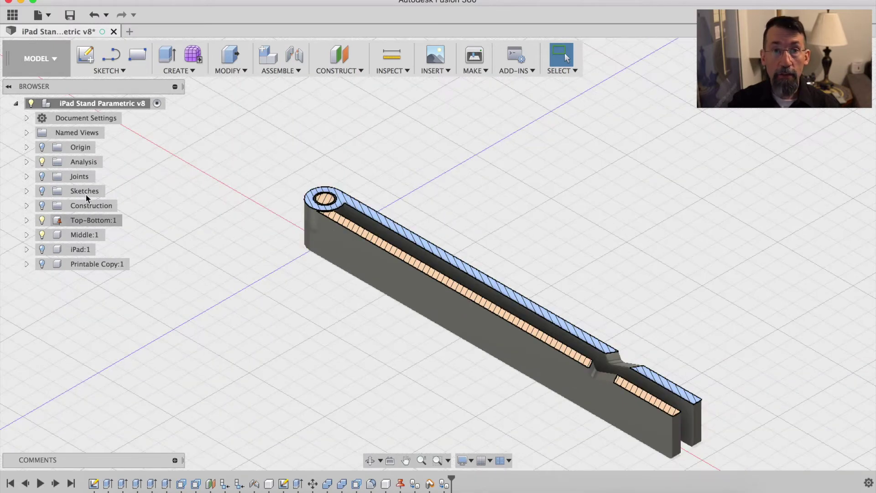
- Hide the section analysis and view the whole closed stand from its side
{"action": "left_click", "coordinate": [42, 162]}
{"action": "scroll", "coordinate": [310, 381], "scroll_direction": "right", "scroll_amount": 5, "text": "shift"}
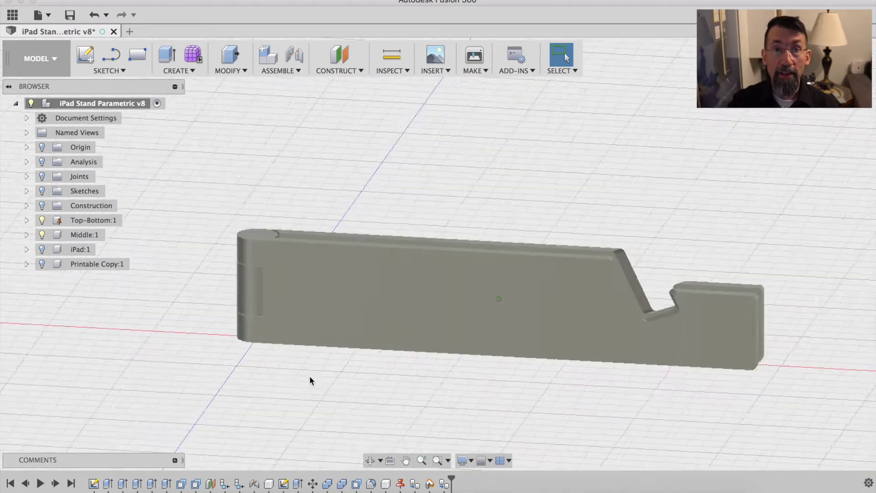
{"action": "scroll", "coordinate": [421, 177], "scroll_direction": "up", "scroll_amount": 3}
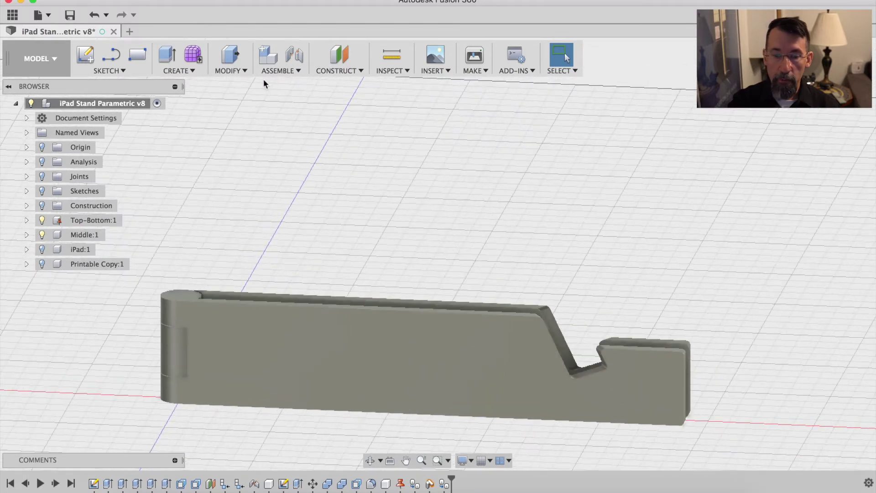
- Open the design's parameters list and keep the stand's iPad notch in view beside it
{"action": "left_click", "coordinate": [232, 72]}
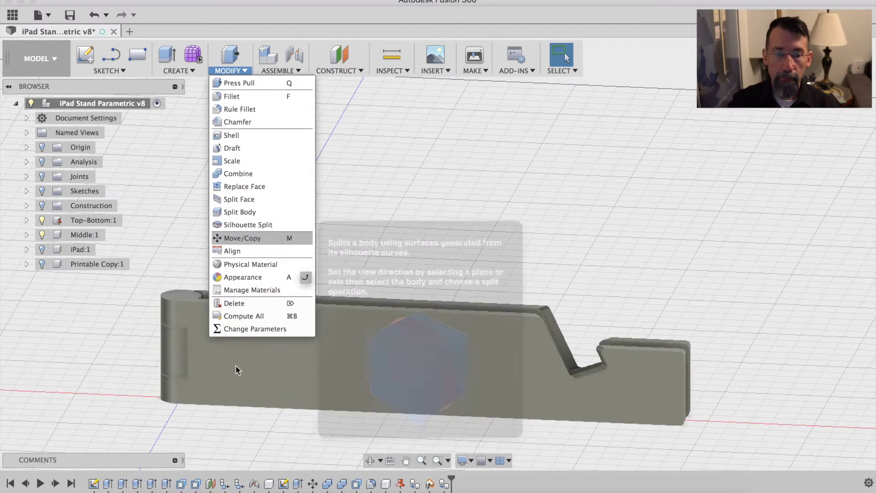
{"action": "left_click", "coordinate": [252, 329]}
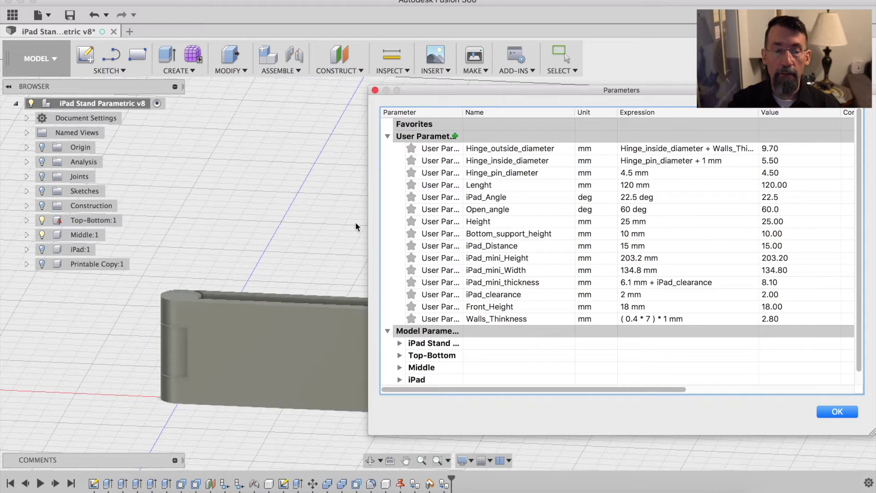
{"action": "scroll", "coordinate": [354, 221], "scroll_direction": "right", "scroll_amount": 5}
{"action": "scroll", "coordinate": [355, 221], "scroll_direction": "right", "scroll_amount": 5}
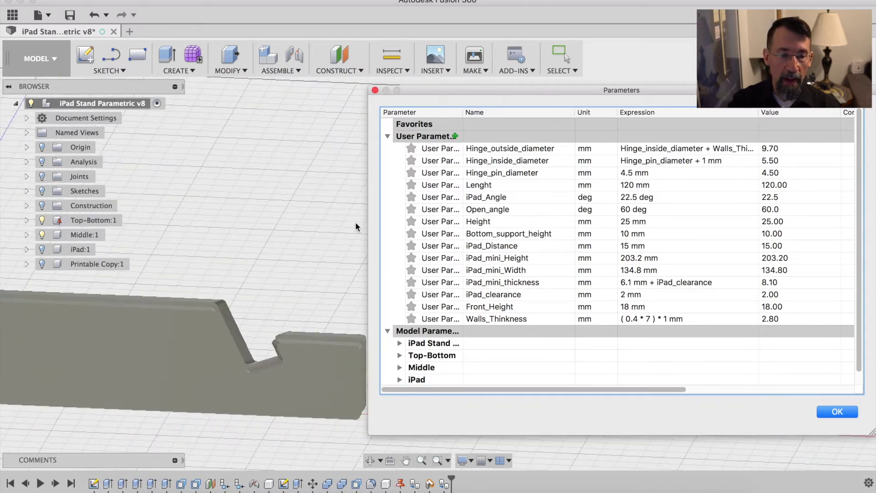
- Show the iPad component resting in the stand's notch
{"action": "left_click", "coordinate": [240, 374]}
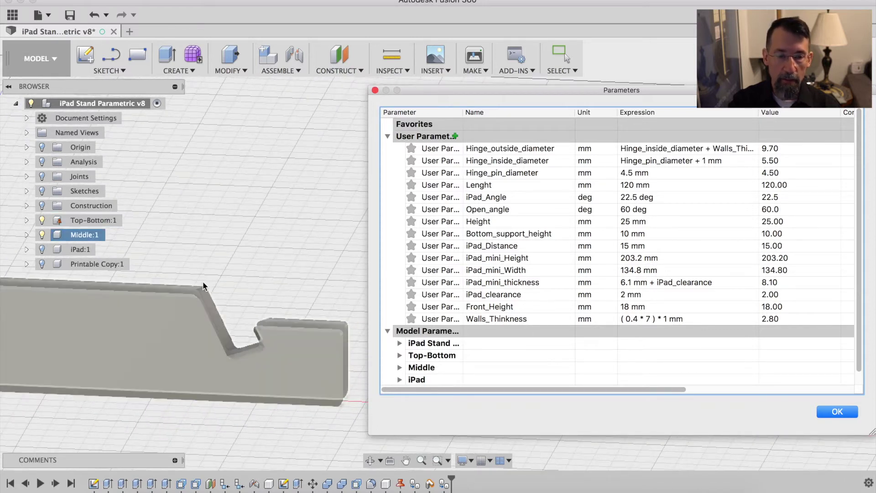
{"action": "left_click", "coordinate": [42, 249]}
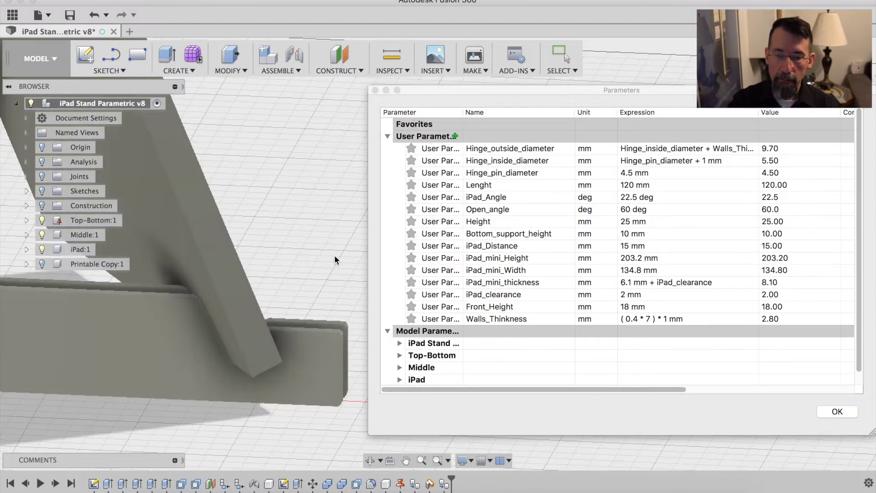
{"action": "scroll", "coordinate": [335, 257], "scroll_direction": "down", "scroll_amount": 3}
{"action": "scroll", "coordinate": [335, 258], "scroll_direction": "up", "scroll_amount": 5}
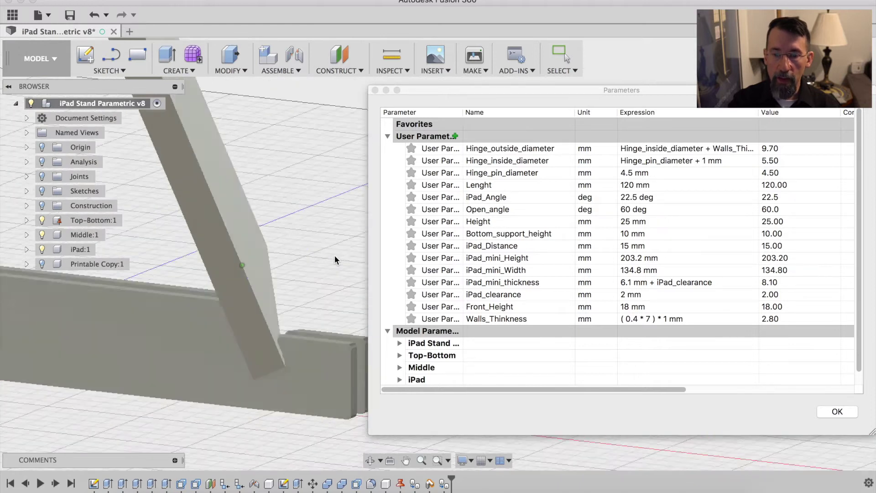
- Set the iPad_Angle user parameter to 30 deg
{"action": "left_click", "coordinate": [633, 197]}
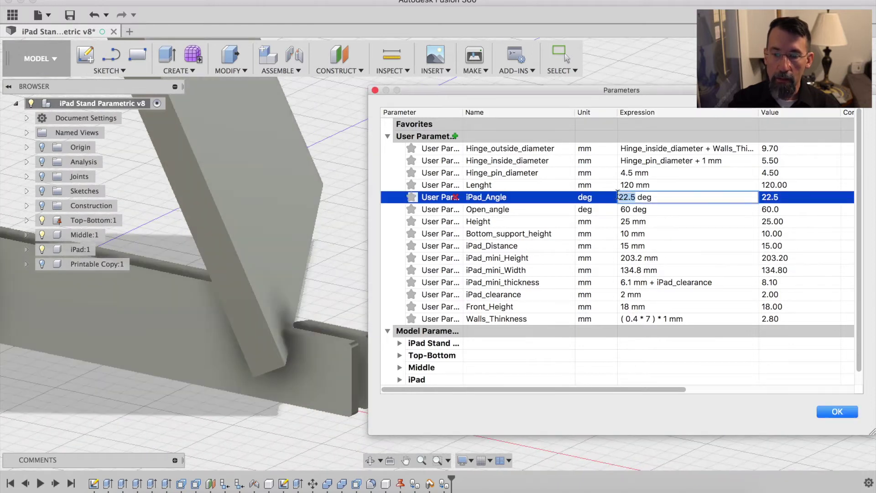
{"action": "type", "text": "30"}
{"action": "key", "text": "Return"}
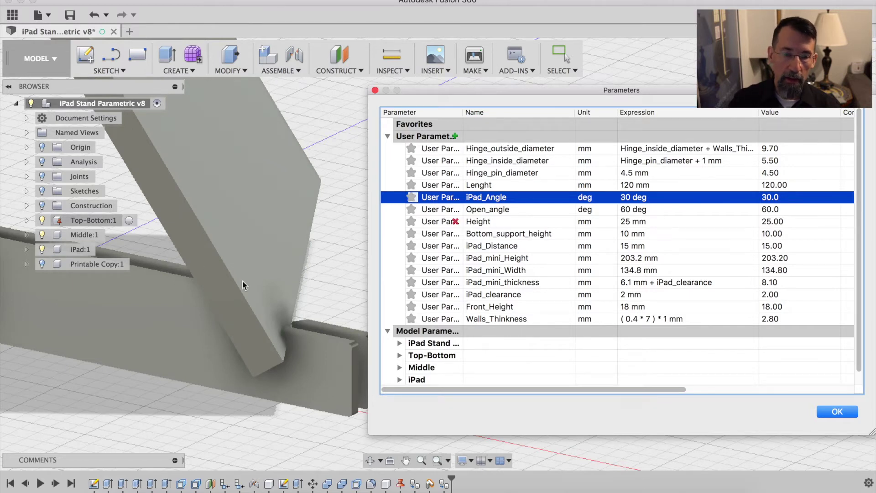
- Hide the iPad component and set the iPad_Angle user parameter to 22.5 deg
{"action": "left_click", "coordinate": [42, 249]}
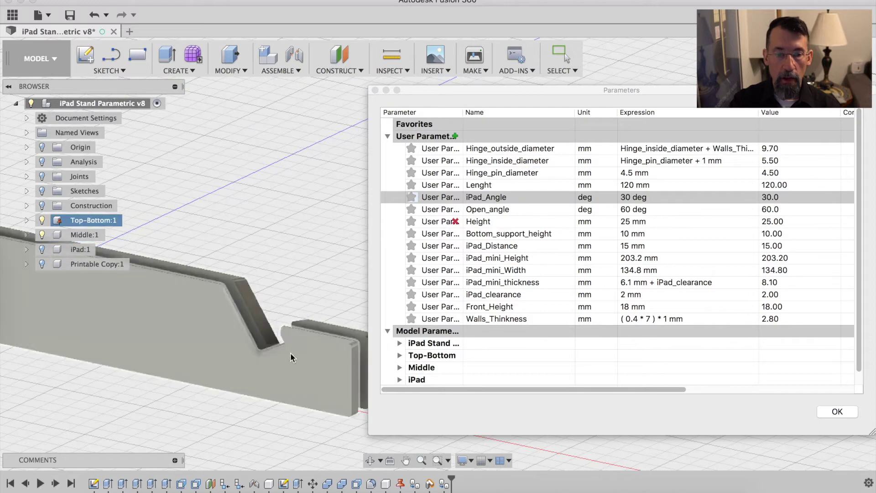
{"action": "double_click", "coordinate": [625, 197]}
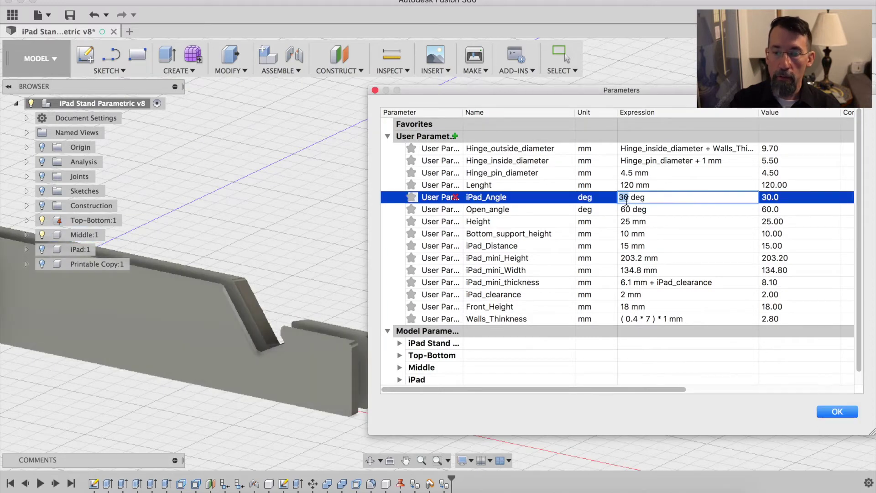
{"action": "key", "text": "Return"}
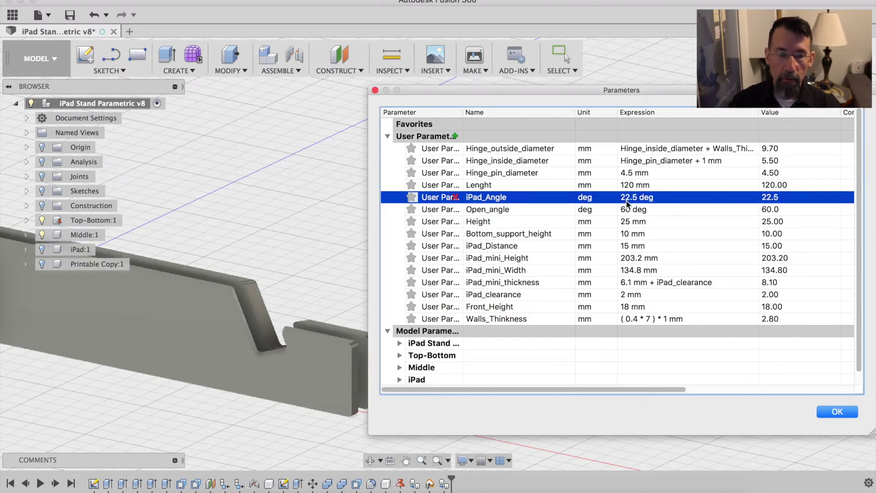
{"action": "key", "text": "F6"}
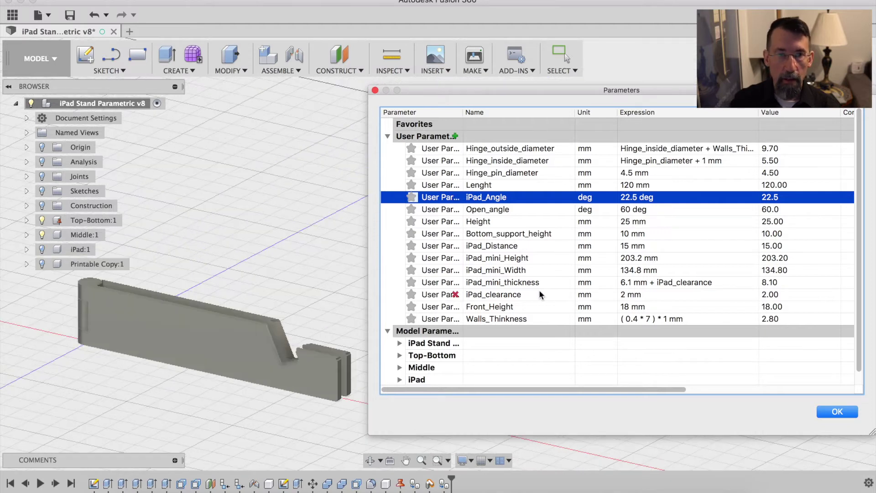
- Set the stand's Lenght user parameter to 130 mm
{"action": "double_click", "coordinate": [630, 186]}
{"action": "type", "text": "130"}
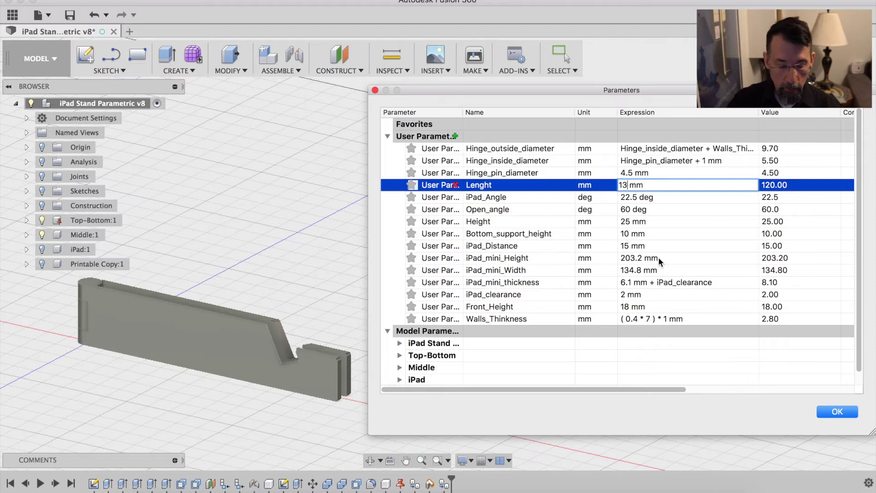
{"action": "key", "text": "Return"}
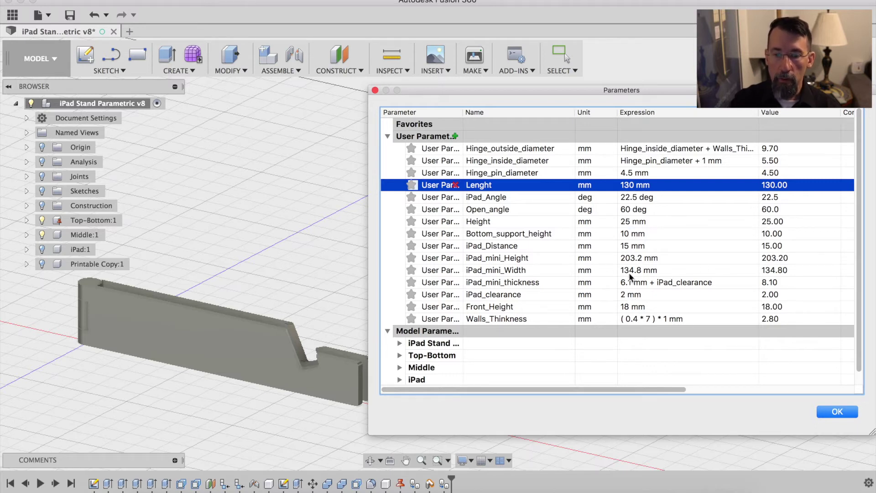
- Set the iPad_Distance user parameter to 30 mm
{"action": "double_click", "coordinate": [634, 247]}
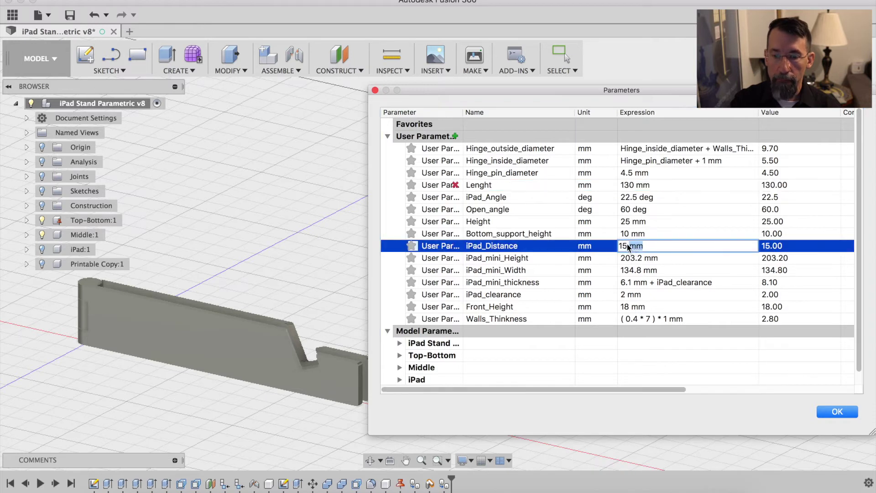
{"action": "key", "text": "BackSpace"}
{"action": "key", "text": "BackSpace"}
{"action": "type", "text": "30"}
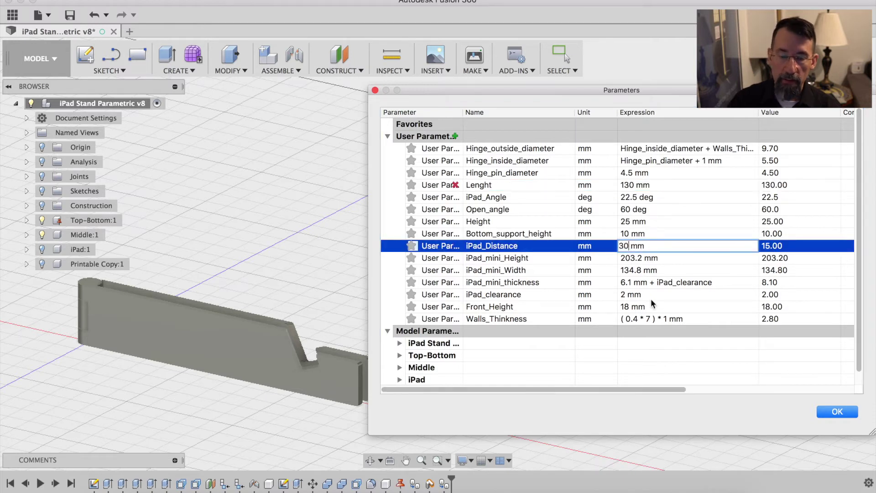
{"action": "key", "text": "Return"}
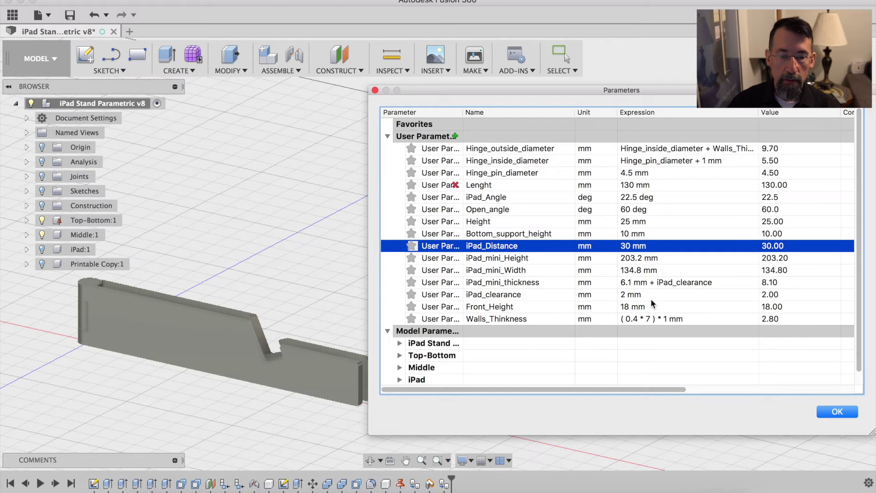